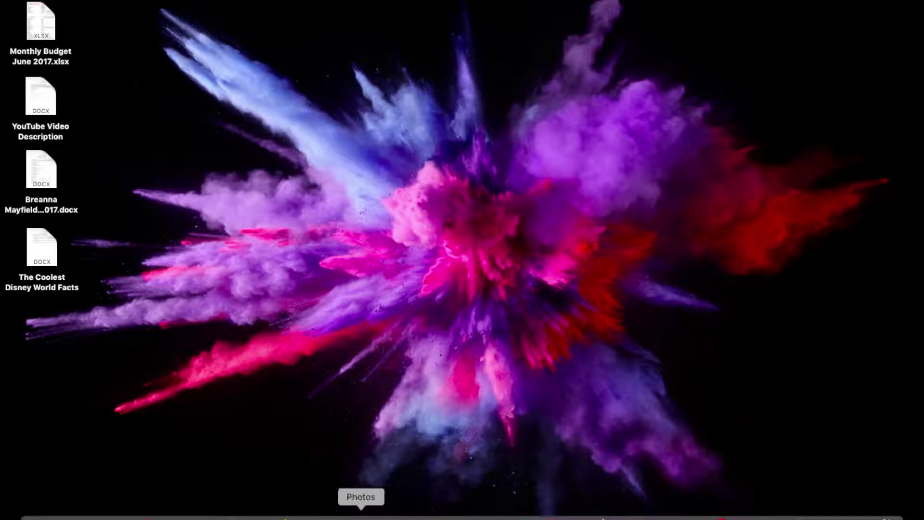
Launch Photos from the Dock and zoom its Moments library (781 photos, 26 videos) to full screen.
click(361, 518)
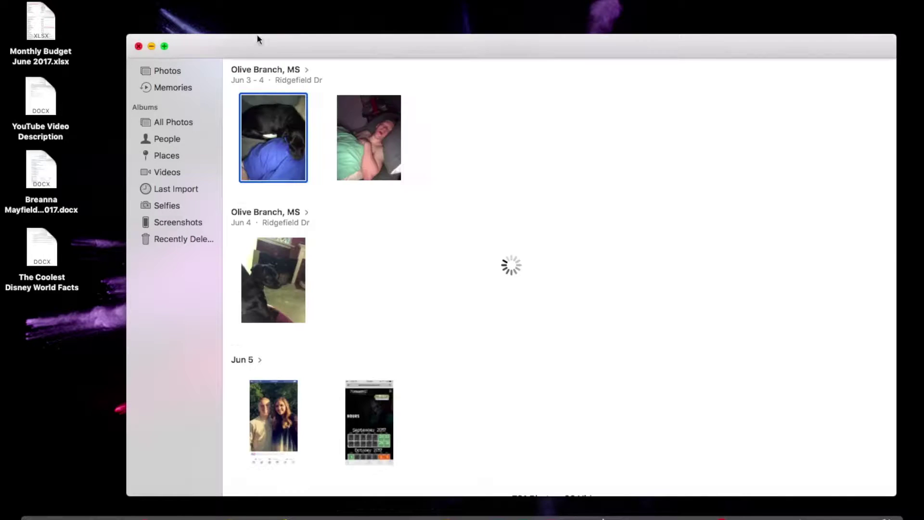
drag(316, 45, 313, 26)
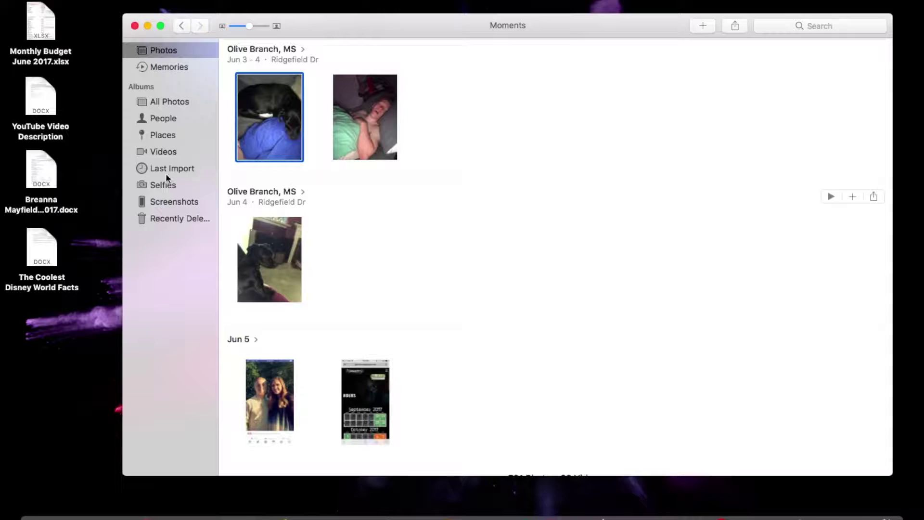
click(160, 27)
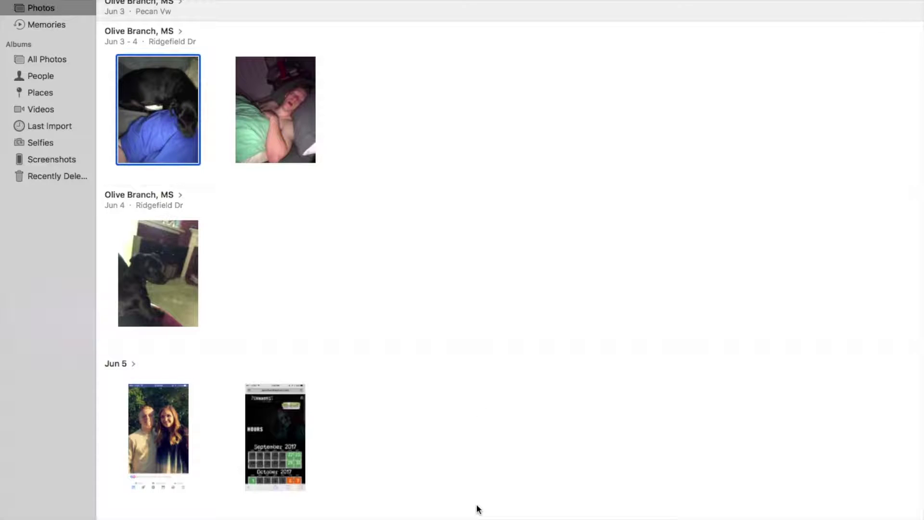
Scroll back to the April 9–11 Moments and bring up the Edit menu.
scroll(426, 337, up, 10)
scroll(427, 340, up, 10)
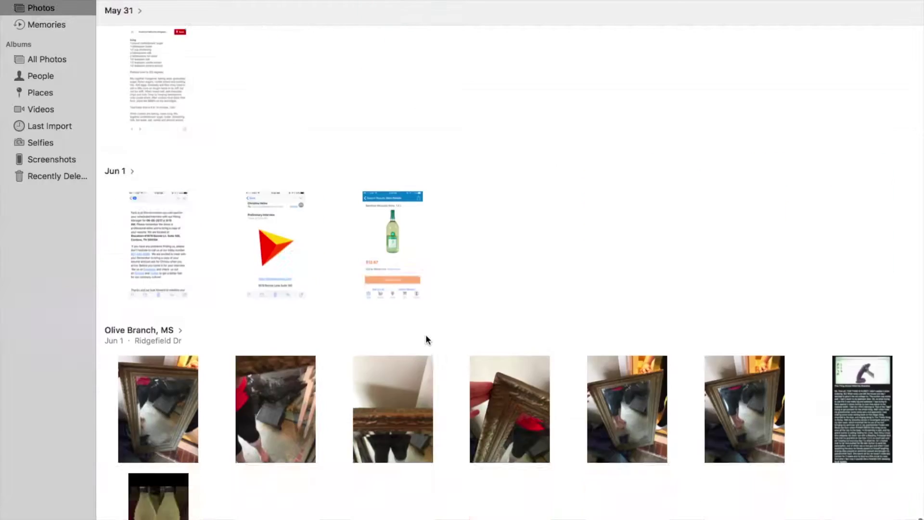
scroll(427, 340, up, 10)
scroll(427, 340, up, 10)
scroll(427, 340, up, 5)
scroll(426, 339, up, 3)
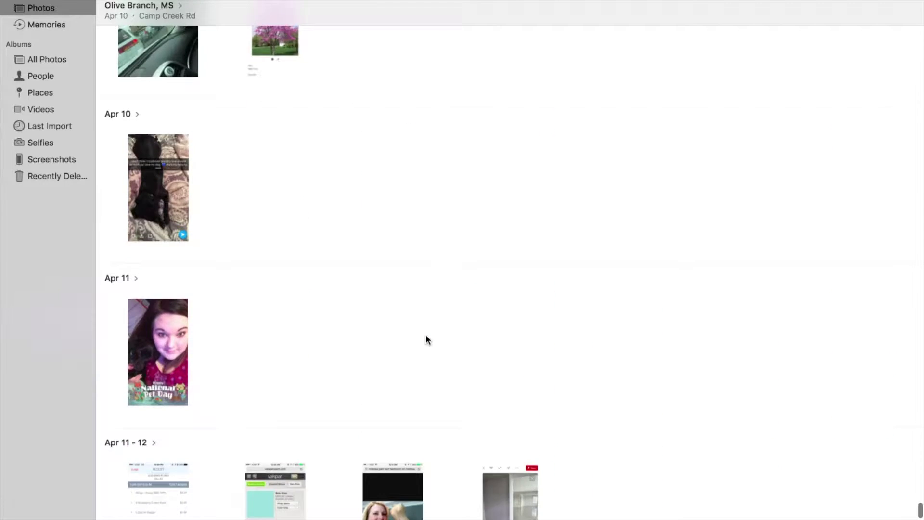
scroll(427, 339, up, 5)
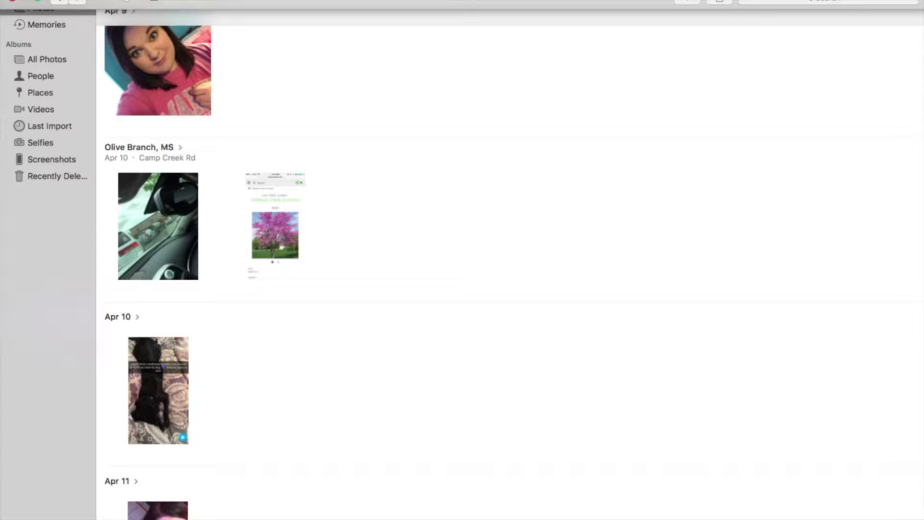
click(114, 1)
mouse_move(462, 2)
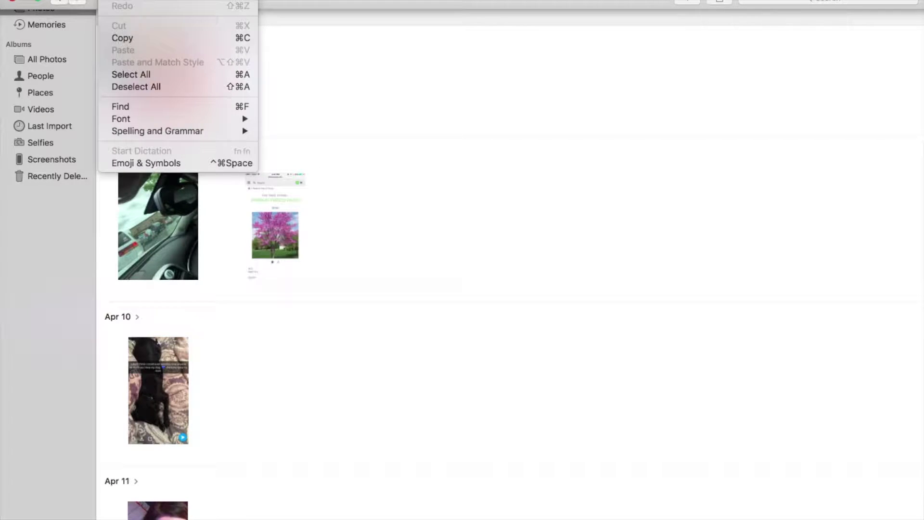
Select all photos and delete them, leaving the Welcome to Photos screen.
click(142, 74)
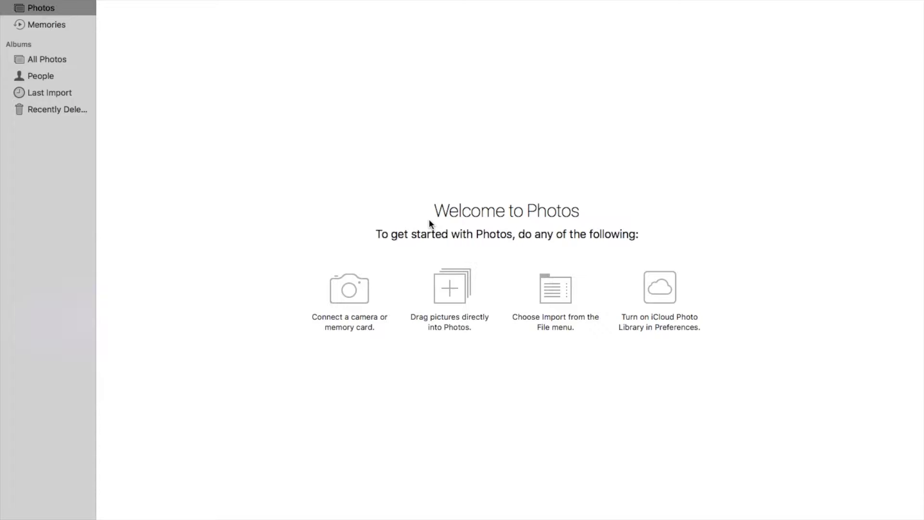
View About This Mac to confirm macOS Sierra 10.12.5, then close it.
click(12, 0)
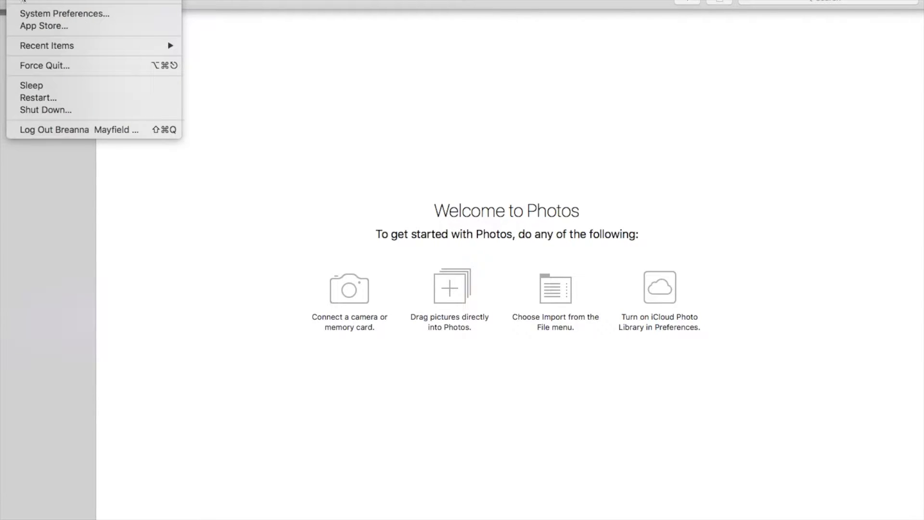
click(23, 0)
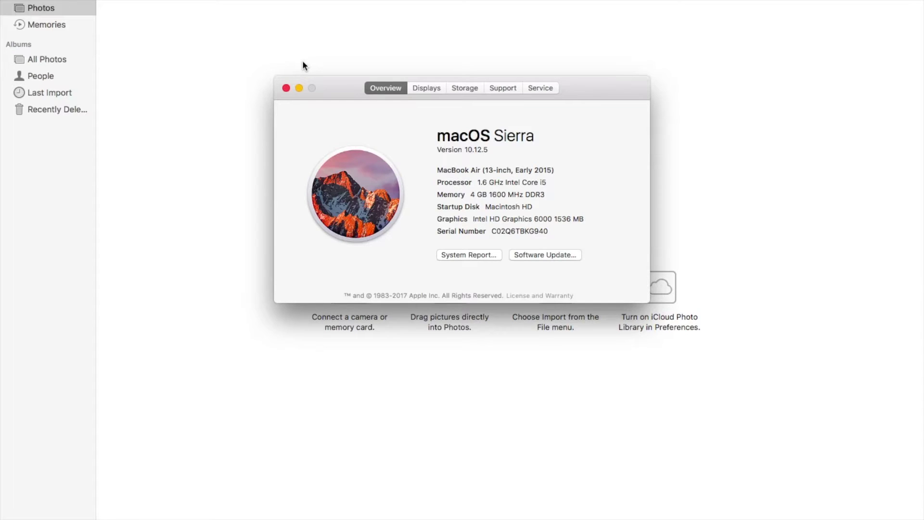
click(286, 88)
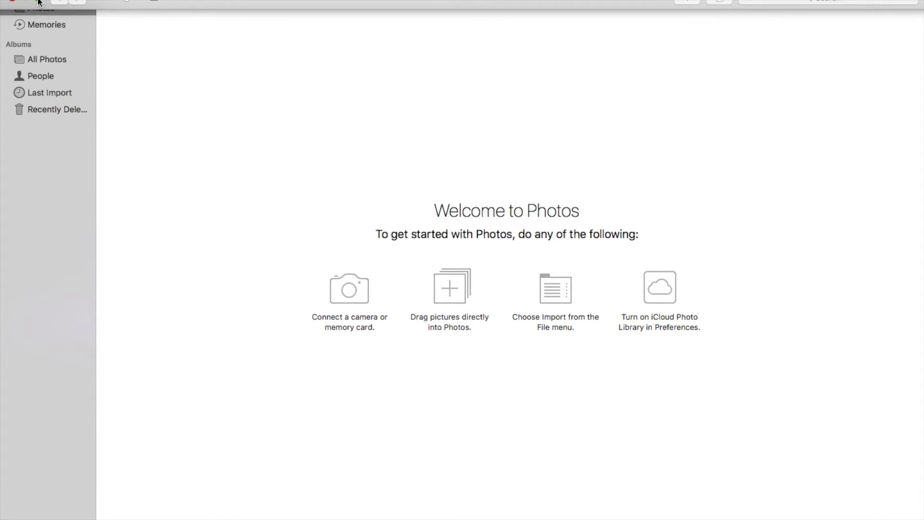
Take the empty Photos window out of full screen back to a normal window.
click(39, 1)
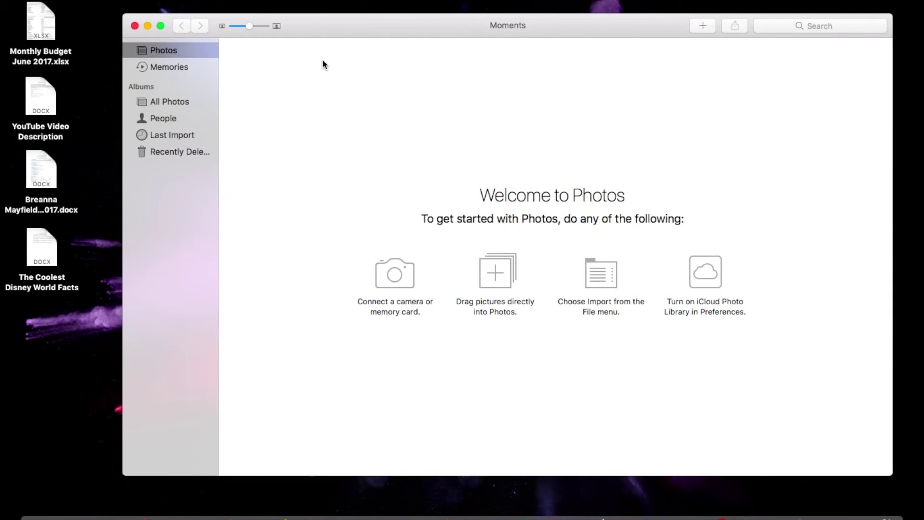